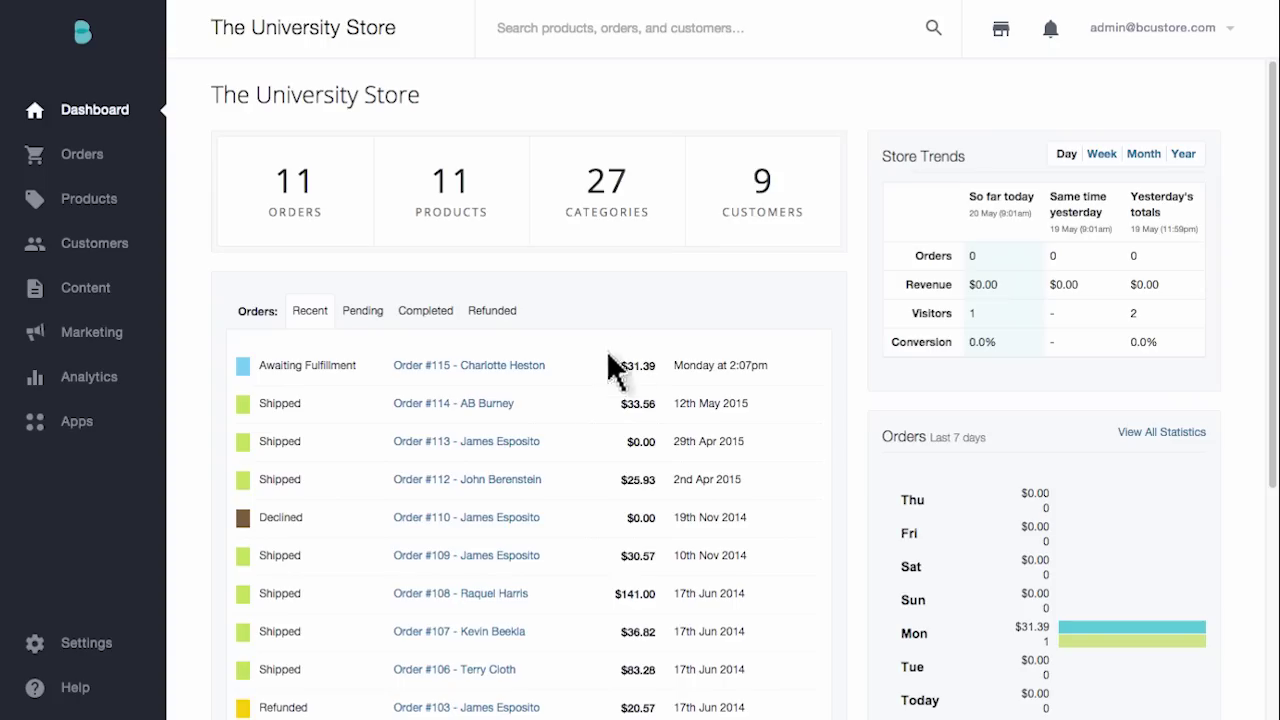
Bring up the Settings menu over the store dashboard from the left sidebar.
left_click(90, 650)
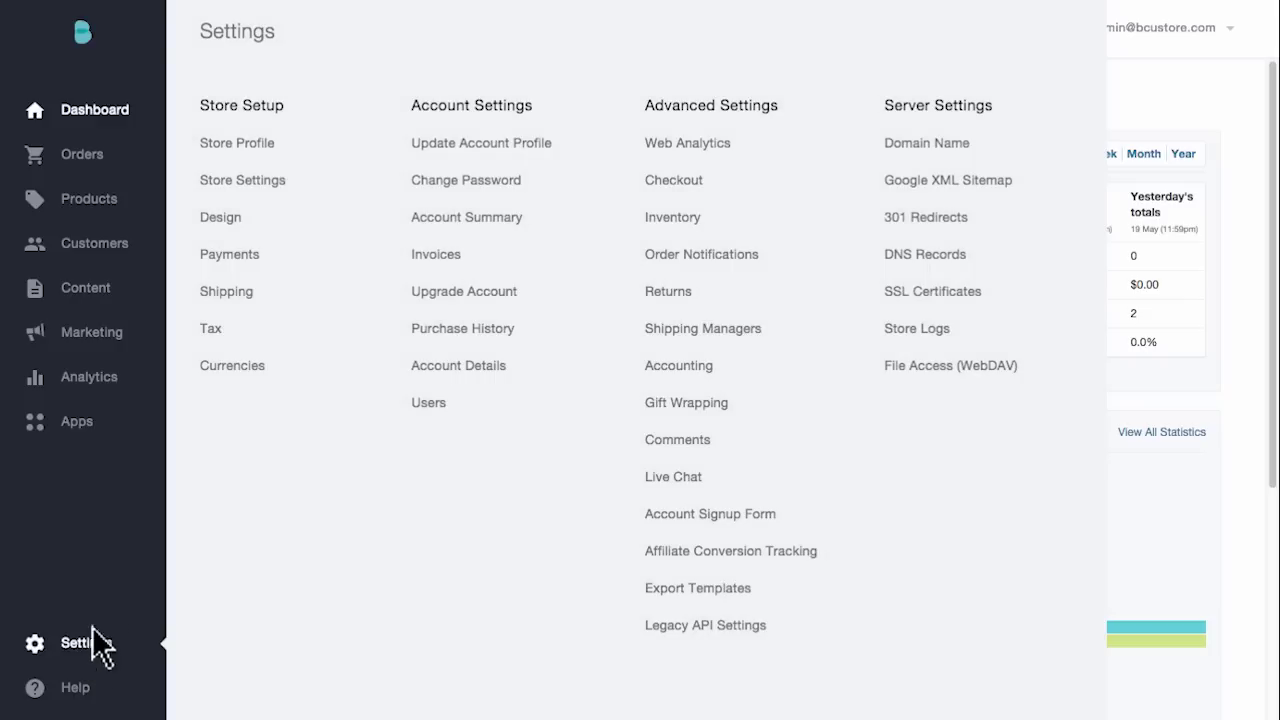
left_click(236, 145)
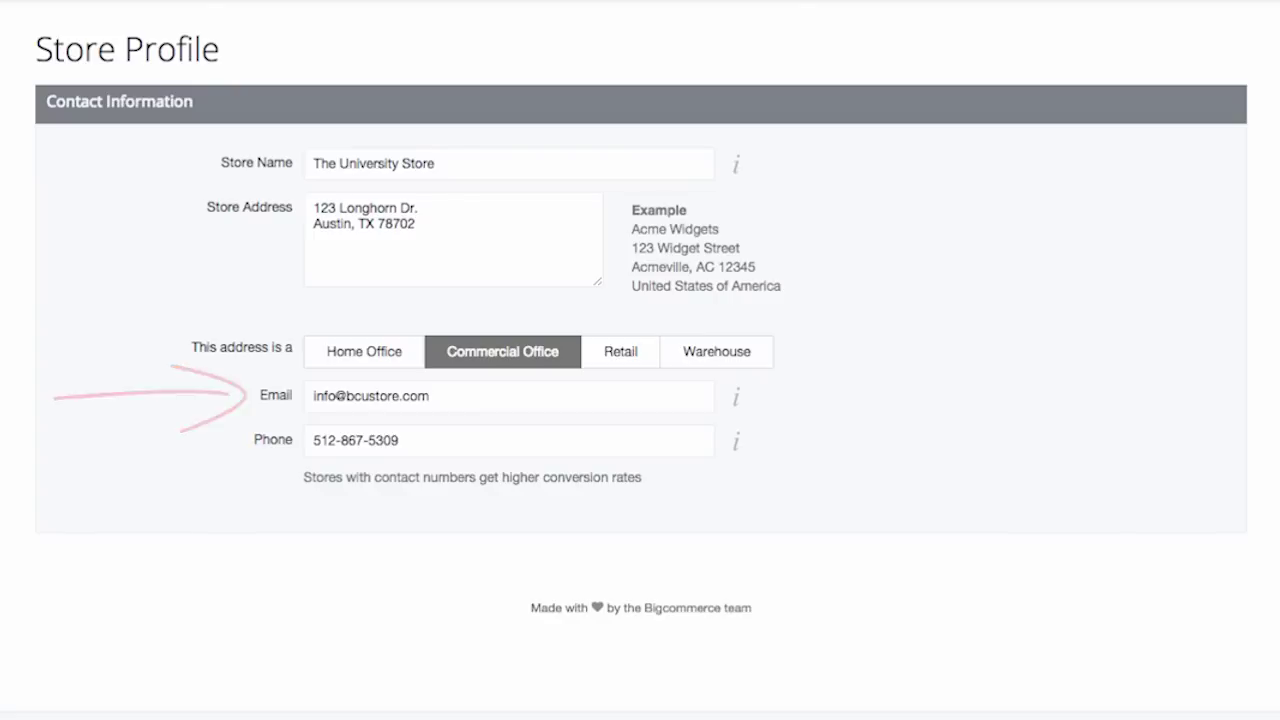
left_click(1192, 694)
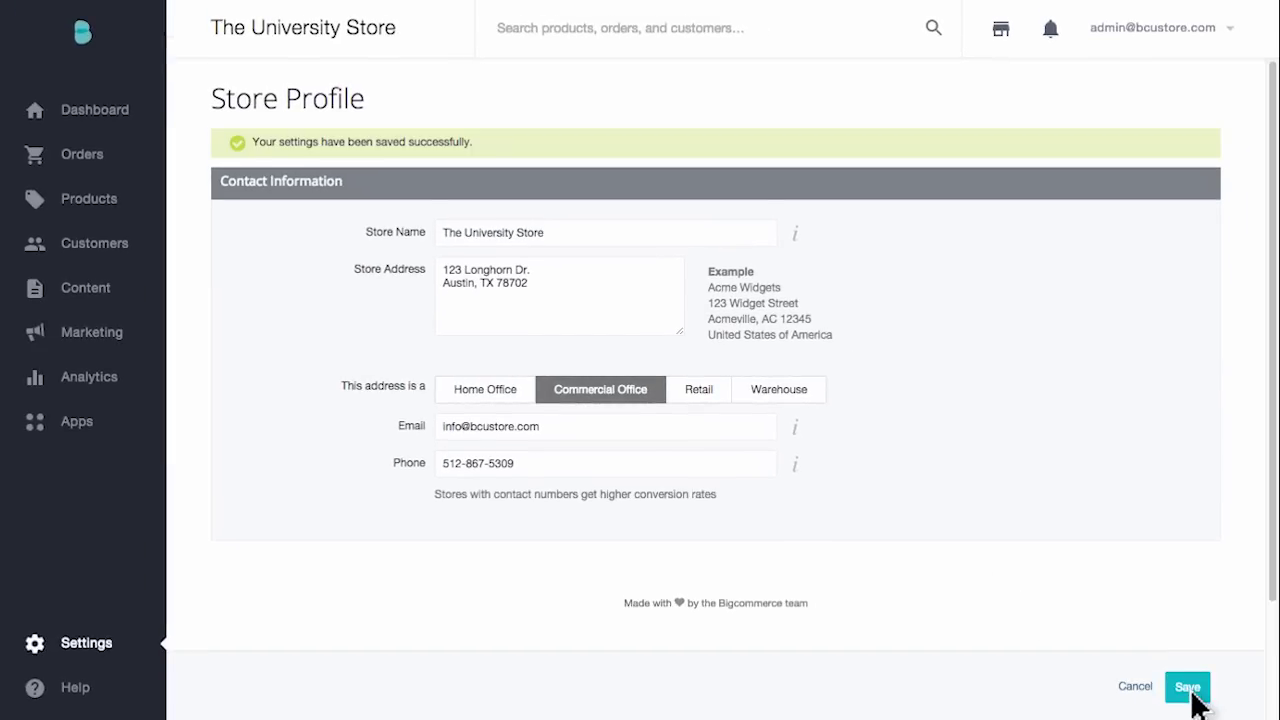
left_click(88, 652)
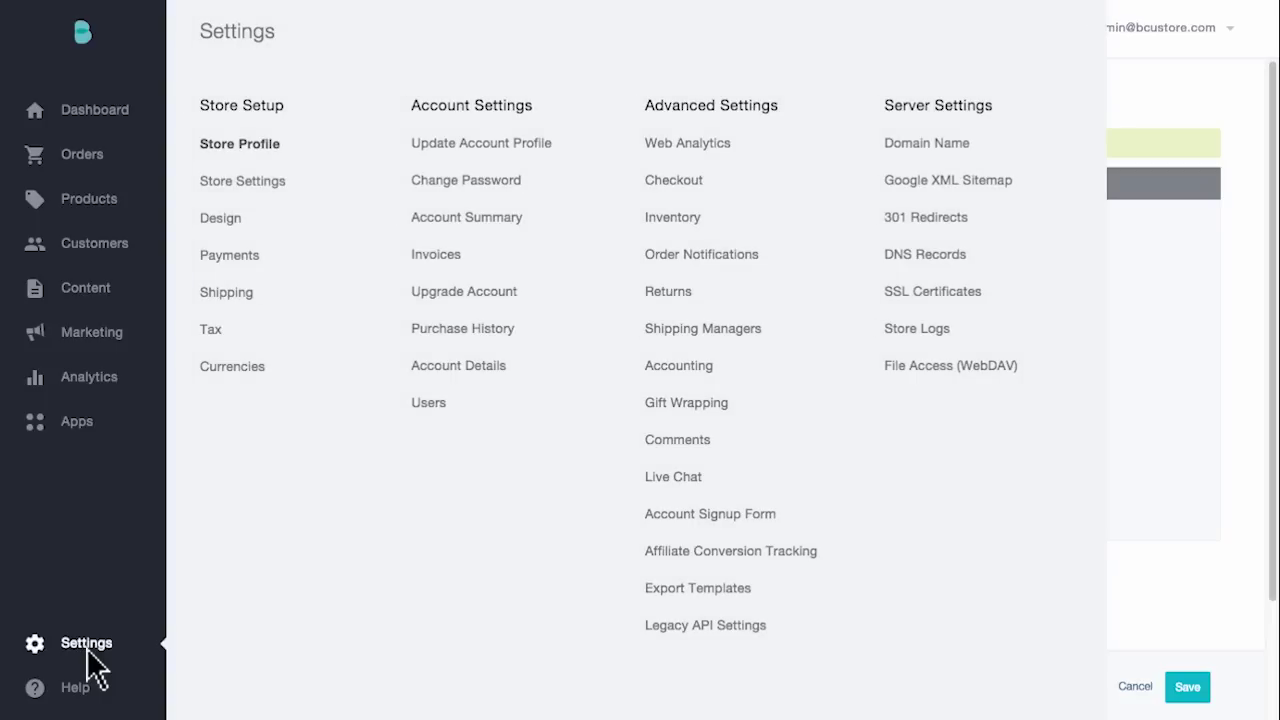
Wrap 'University Store' in <b></b> in the maintenance message, then set the store back to Open.
left_click(242, 182)
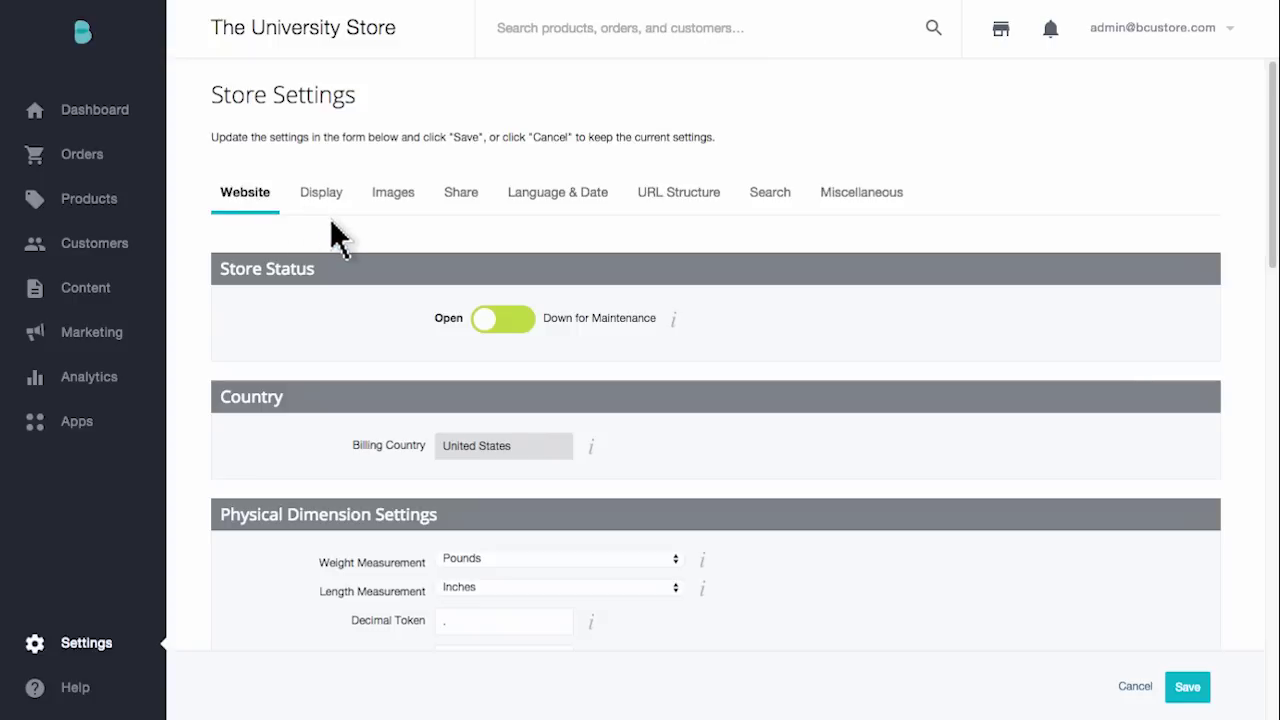
left_click(485, 325)
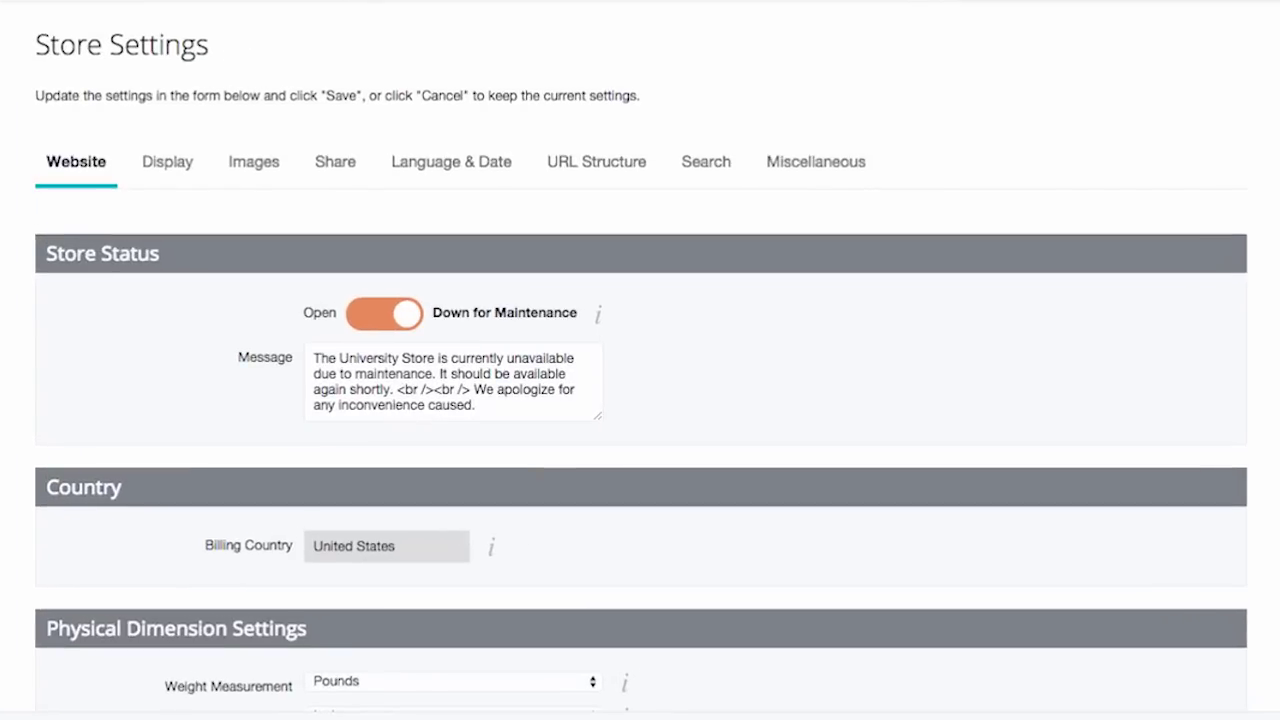
left_click(340, 358)
type("<b>")
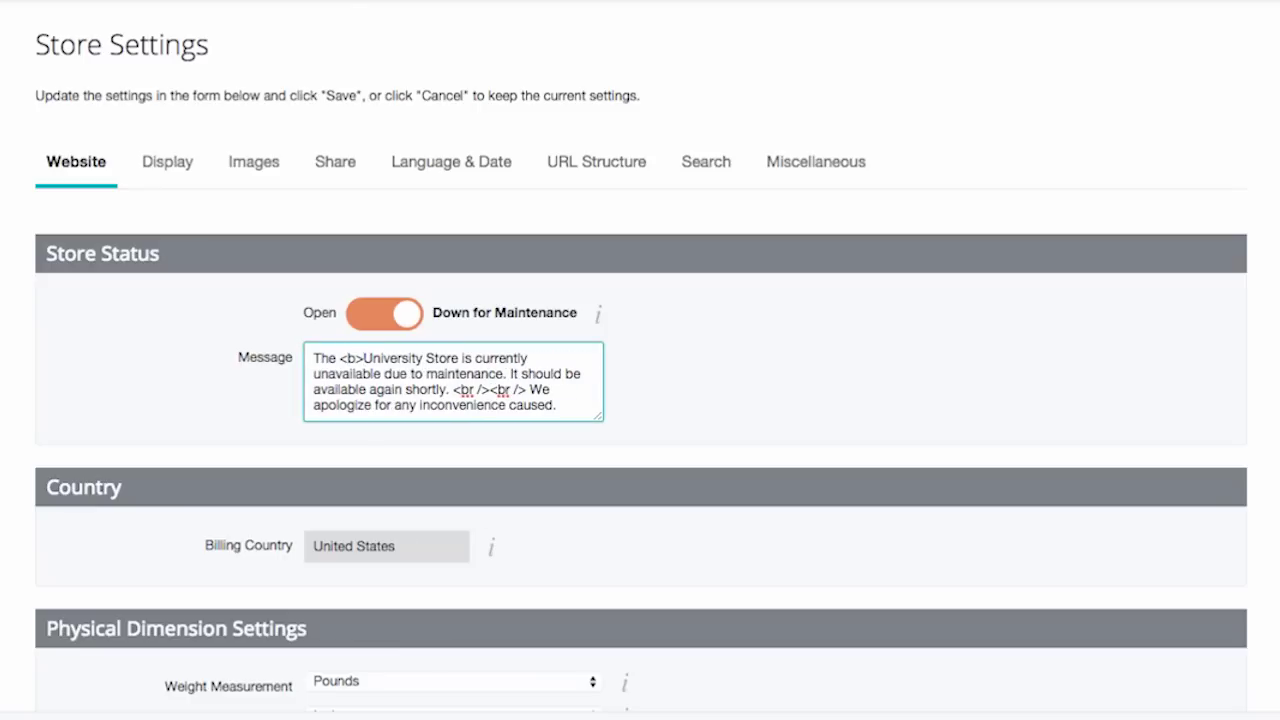
left_click(457, 358)
type("</b>")
key("Tab")
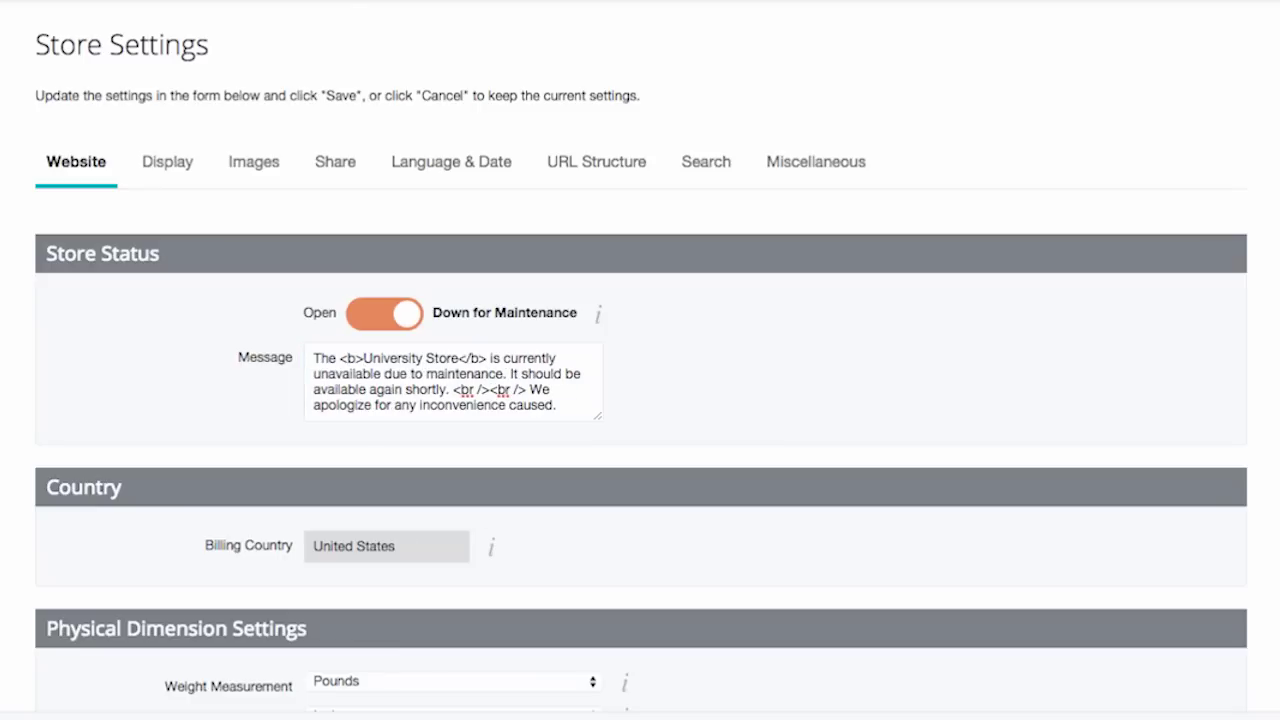
left_click(411, 315)
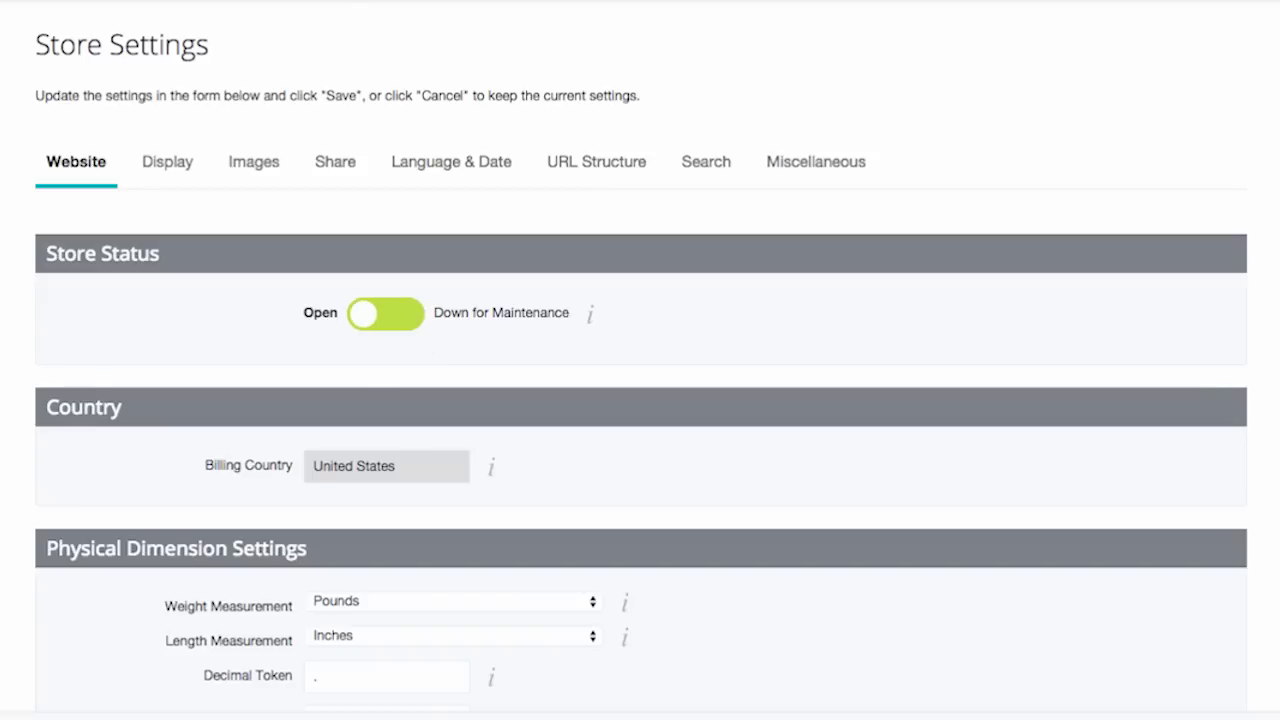
scroll(640, 400, "down", 10)
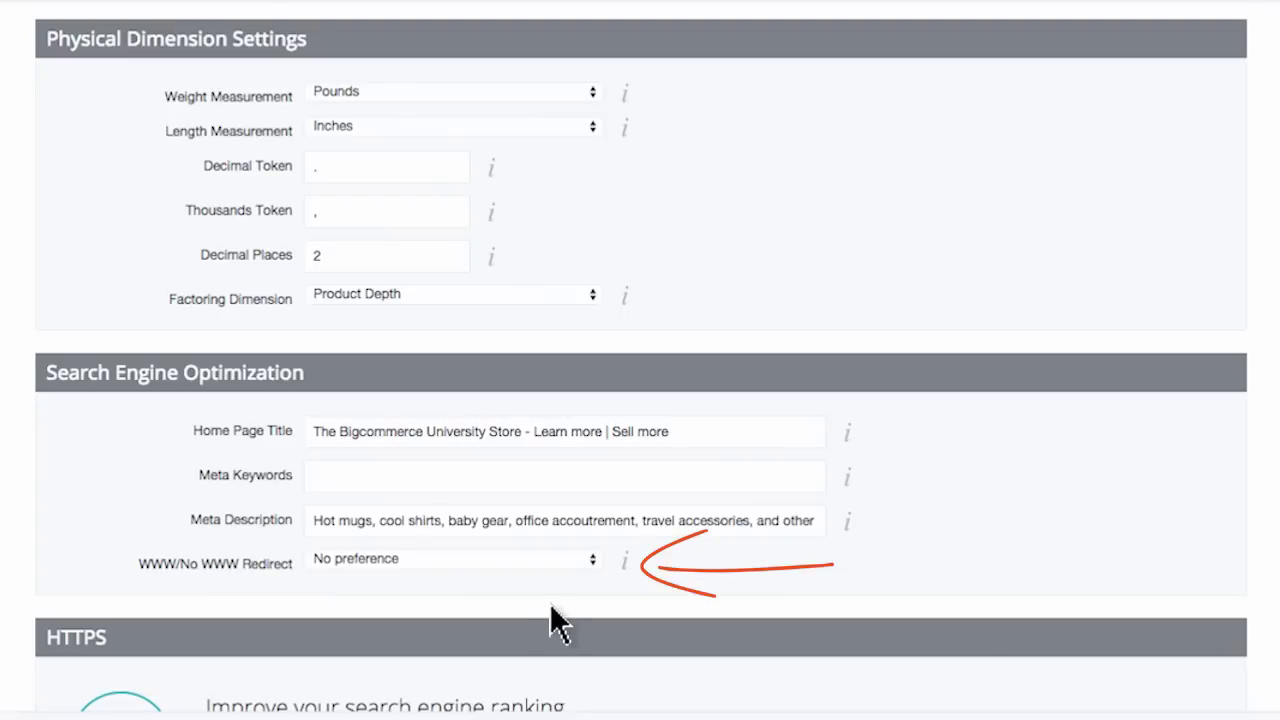
Change WWW/No WWW Redirect from No preference to 'Redirect WWW to no WWW'.
left_click(595, 561)
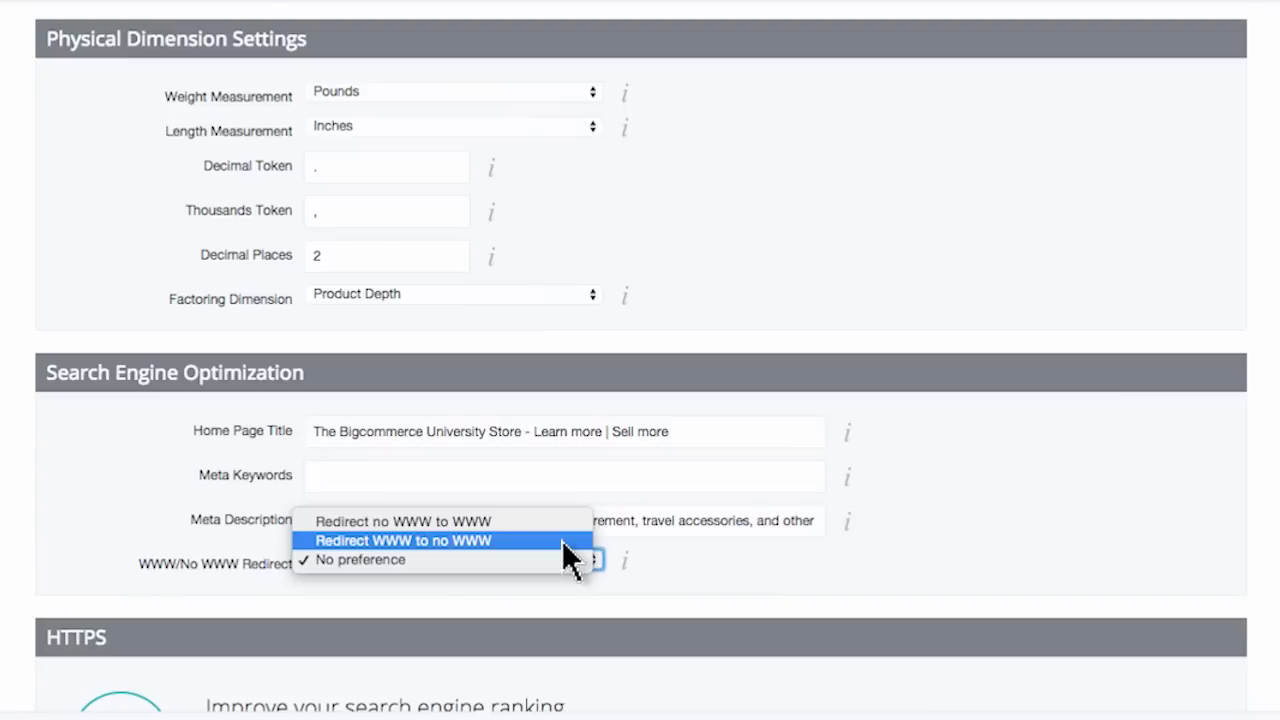
left_click(562, 540)
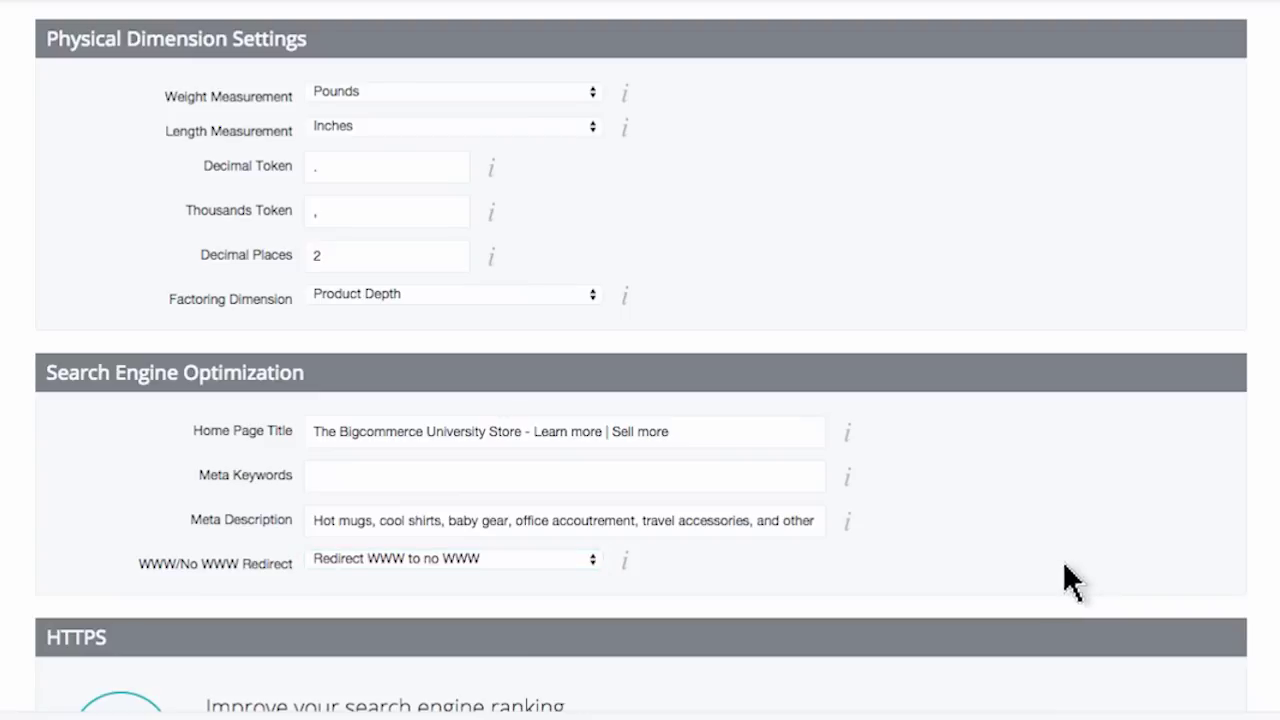
Scroll past HTTPS and Search Engine Robots and save the store settings.
scroll(1072, 582, "down", 10)
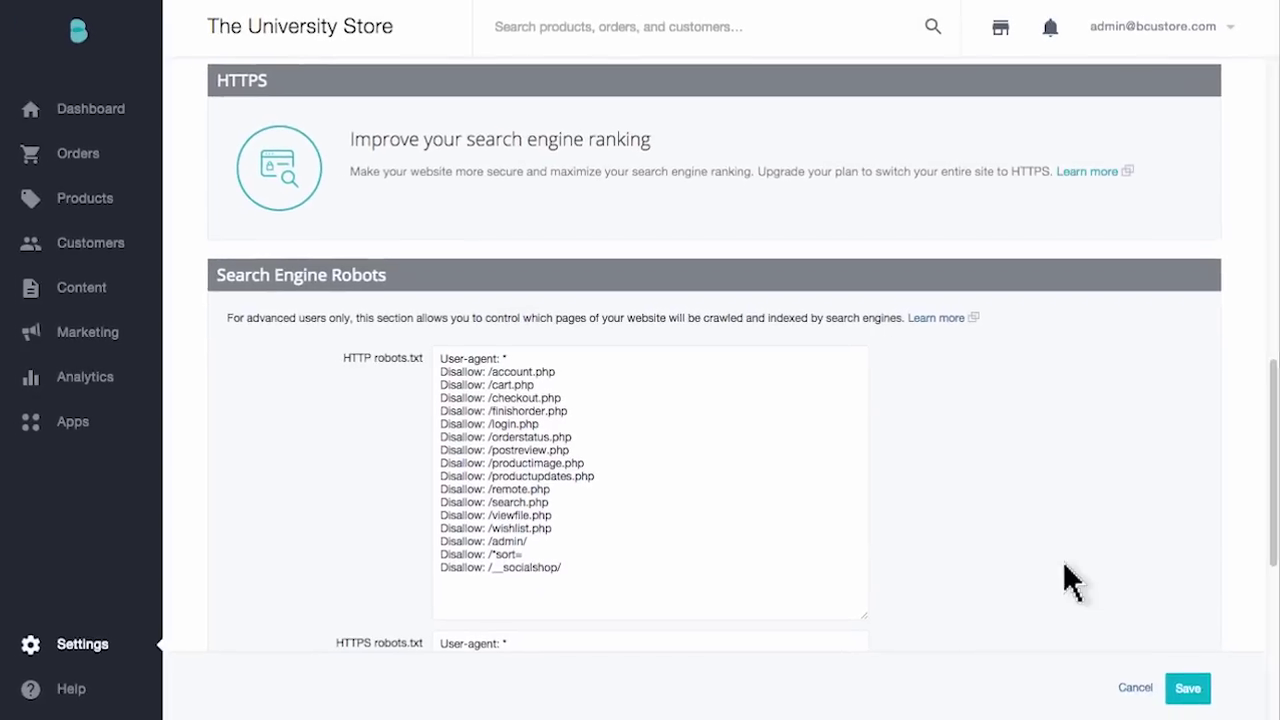
left_click(1190, 697)
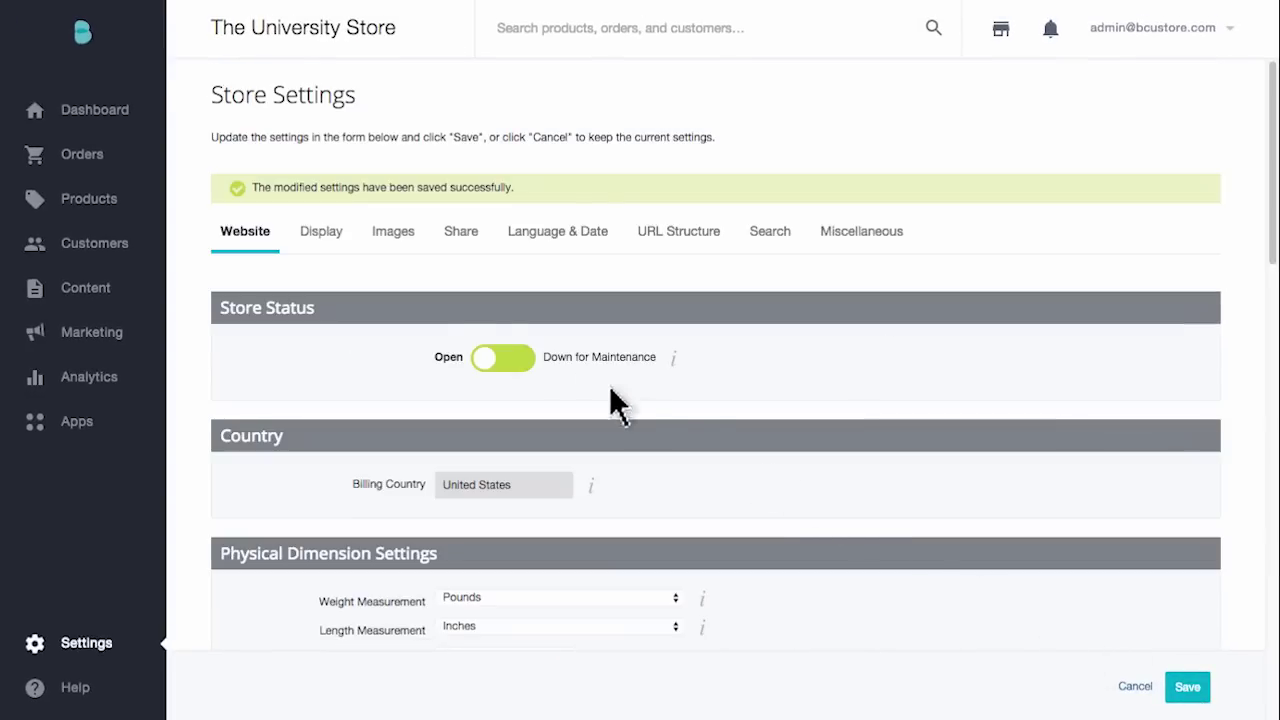
On the Display tab, change Featured Products to 5, then restore it to 20.
left_click(327, 240)
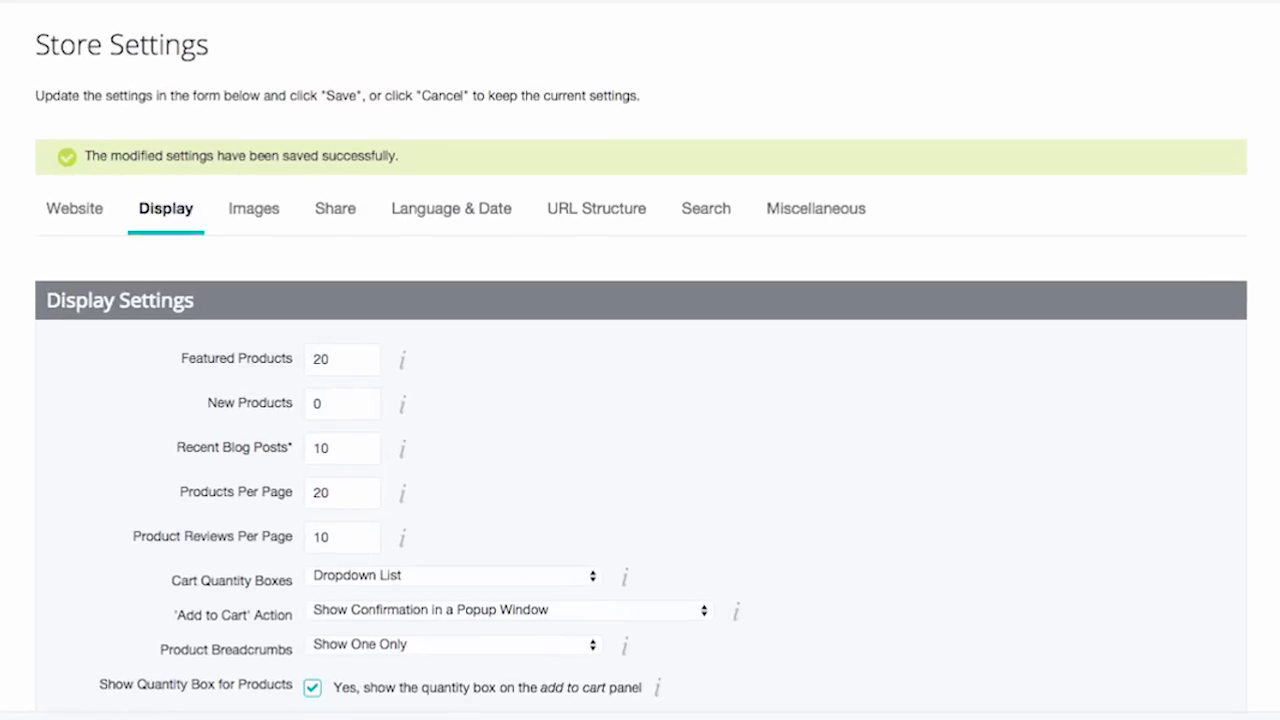
mouse_move(408, 375)
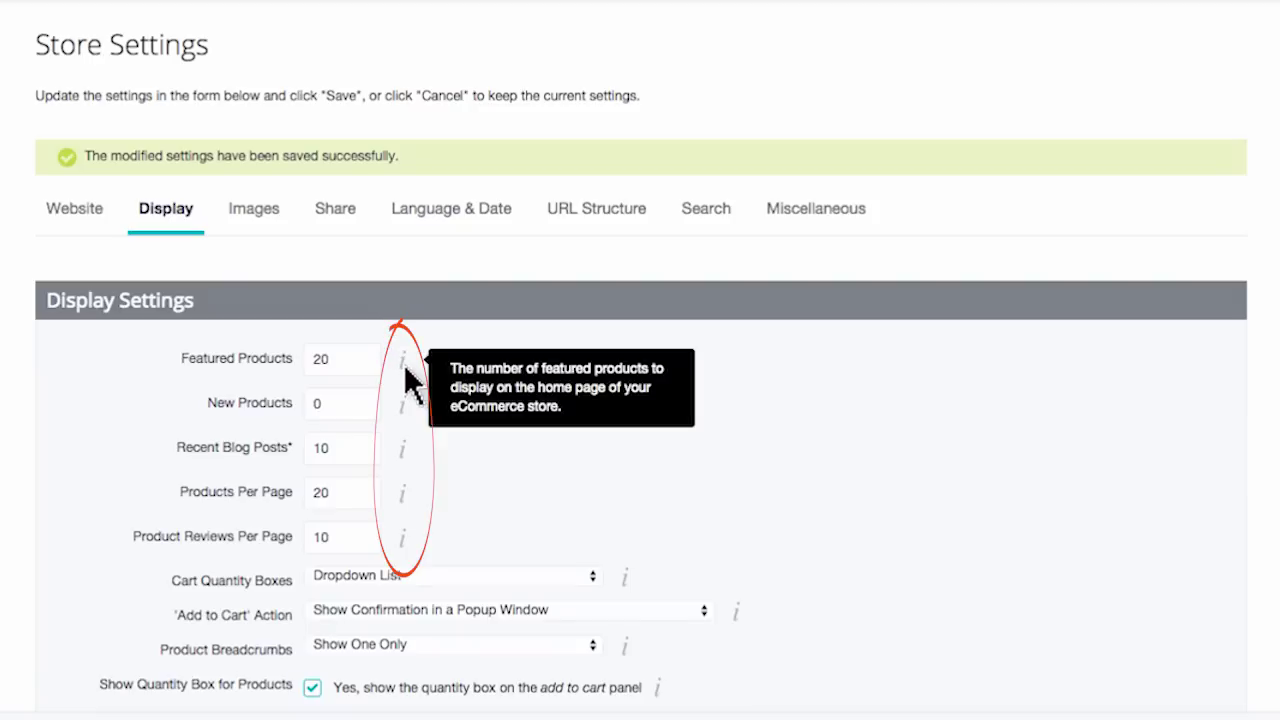
left_click(343, 368)
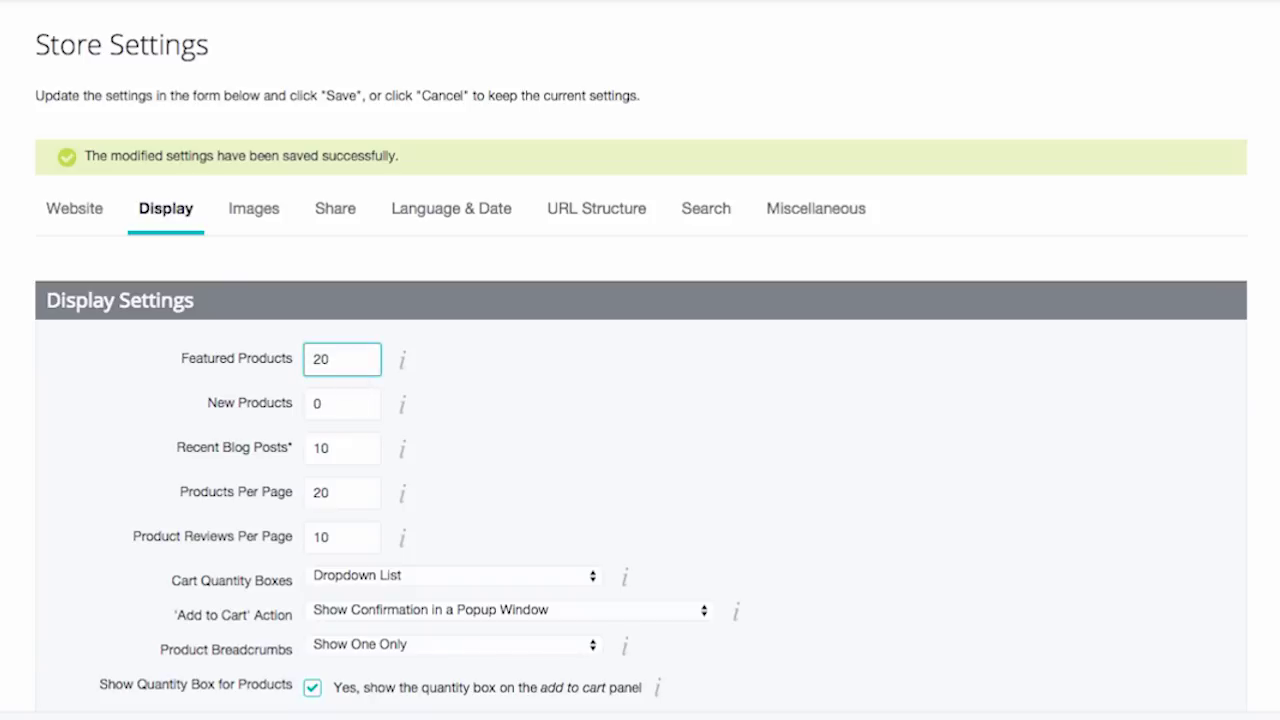
key("BackSpace")
key("BackSpace")
type("5")
key("BackSpace")
type("20")
scroll(640, 360, "down", 15)
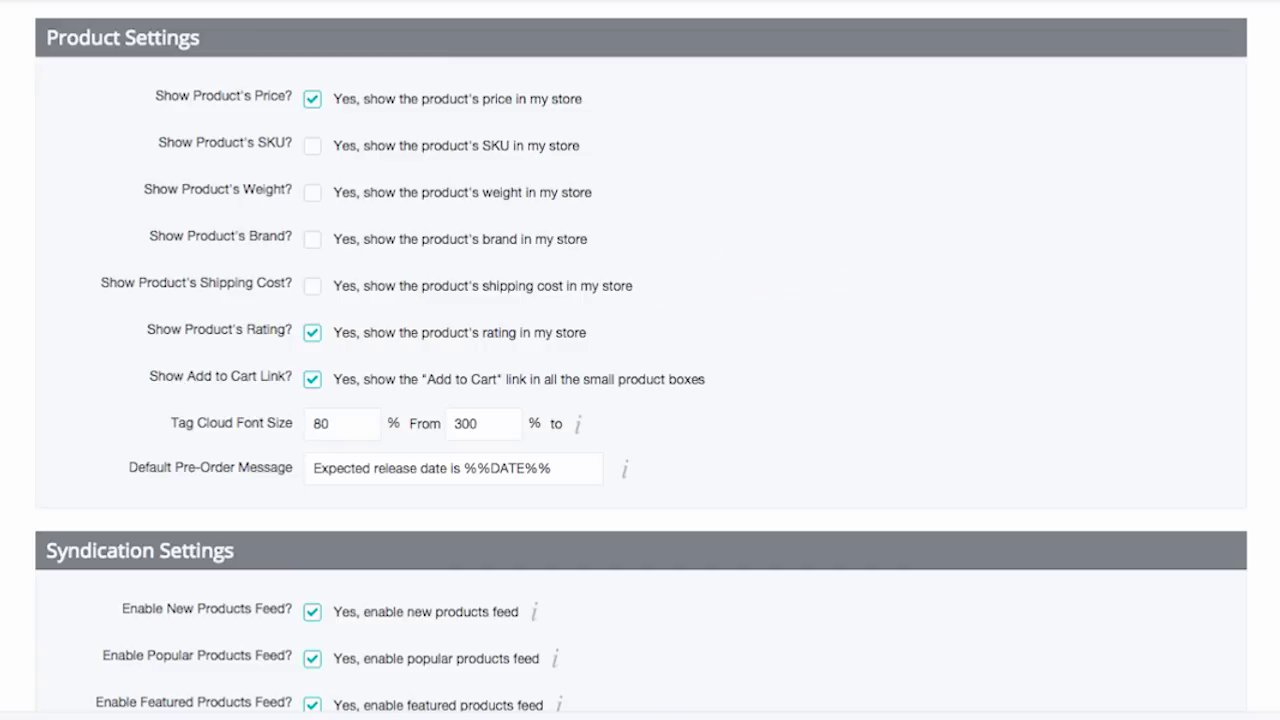
Scroll the Display settings down to Quick View Settings, leaving Quick View enabled.
scroll(640, 360, "down", 10)
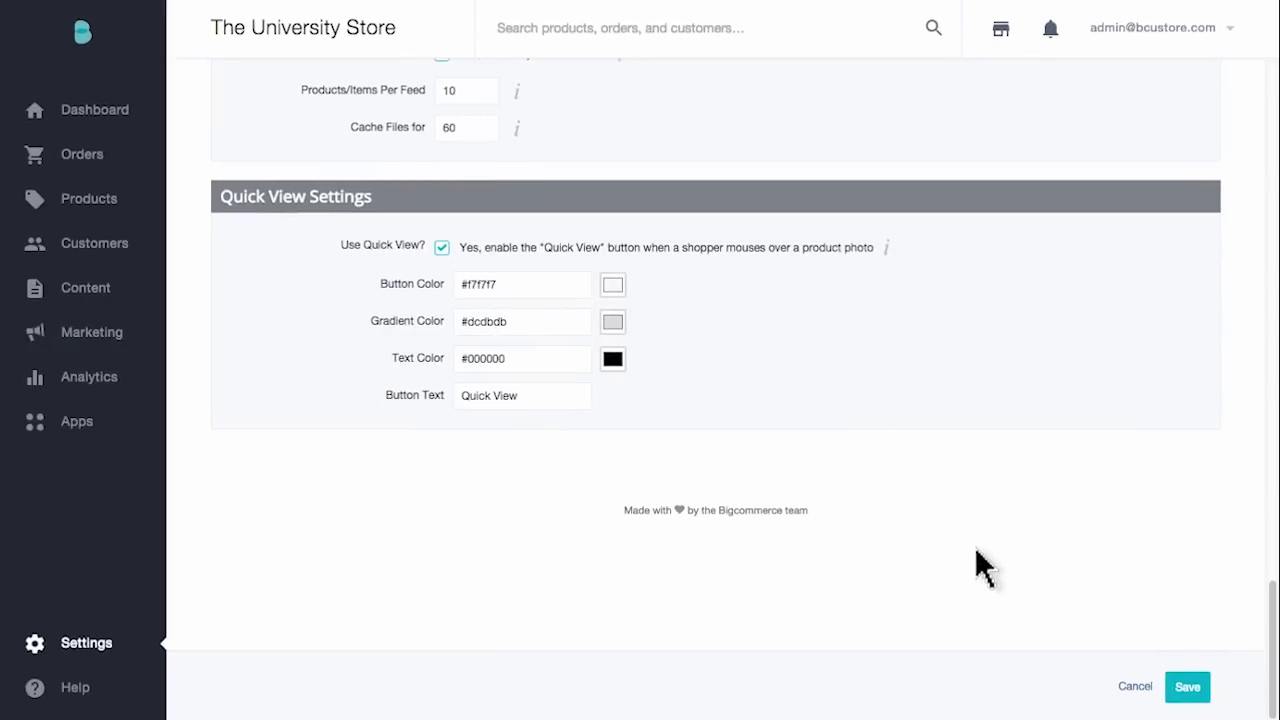
Save the display changes and look through the product, category and brand image sizes.
left_click(1190, 690)
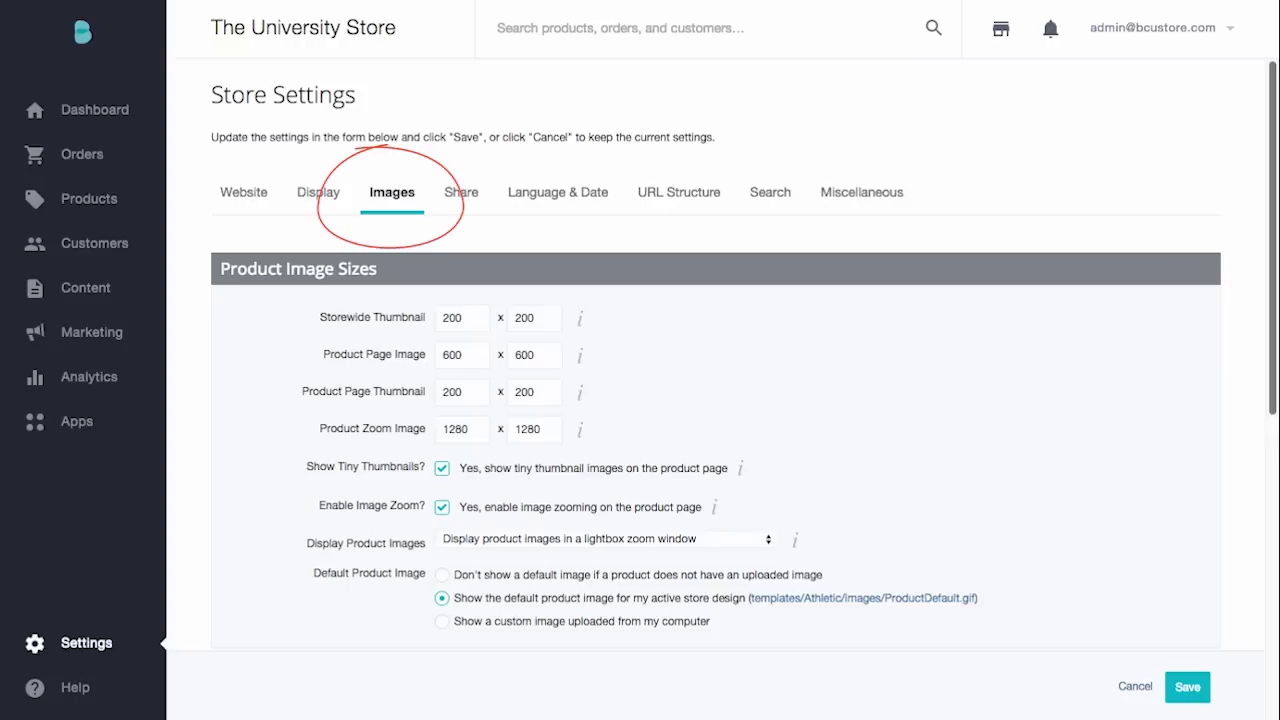
scroll(744, 355, "down", 4)
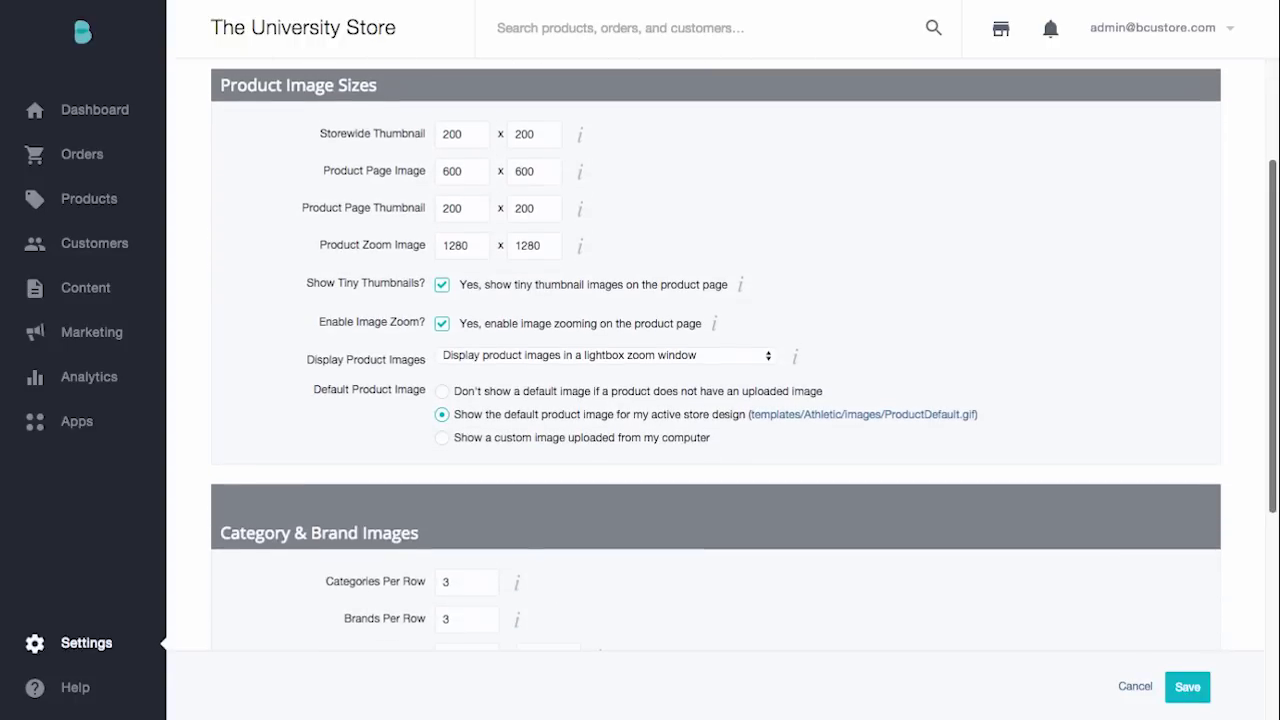
scroll(744, 355, "down", 5)
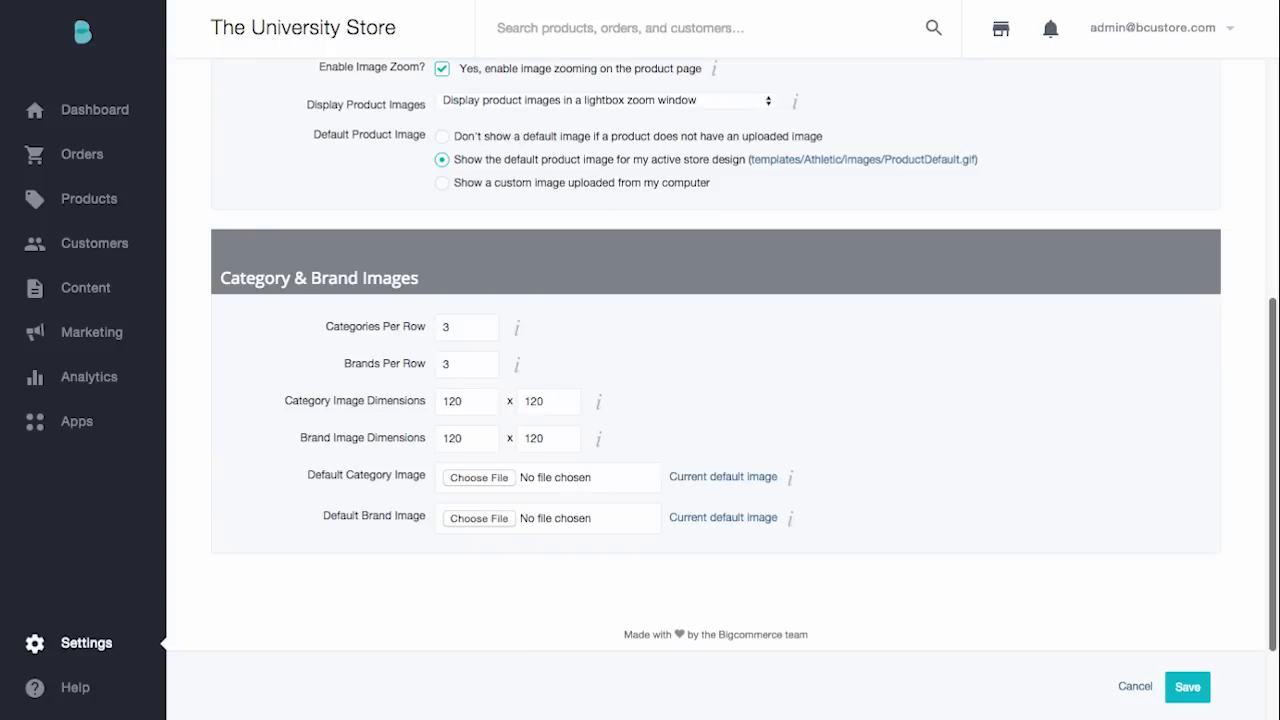
scroll(716, 356, "up", 5)
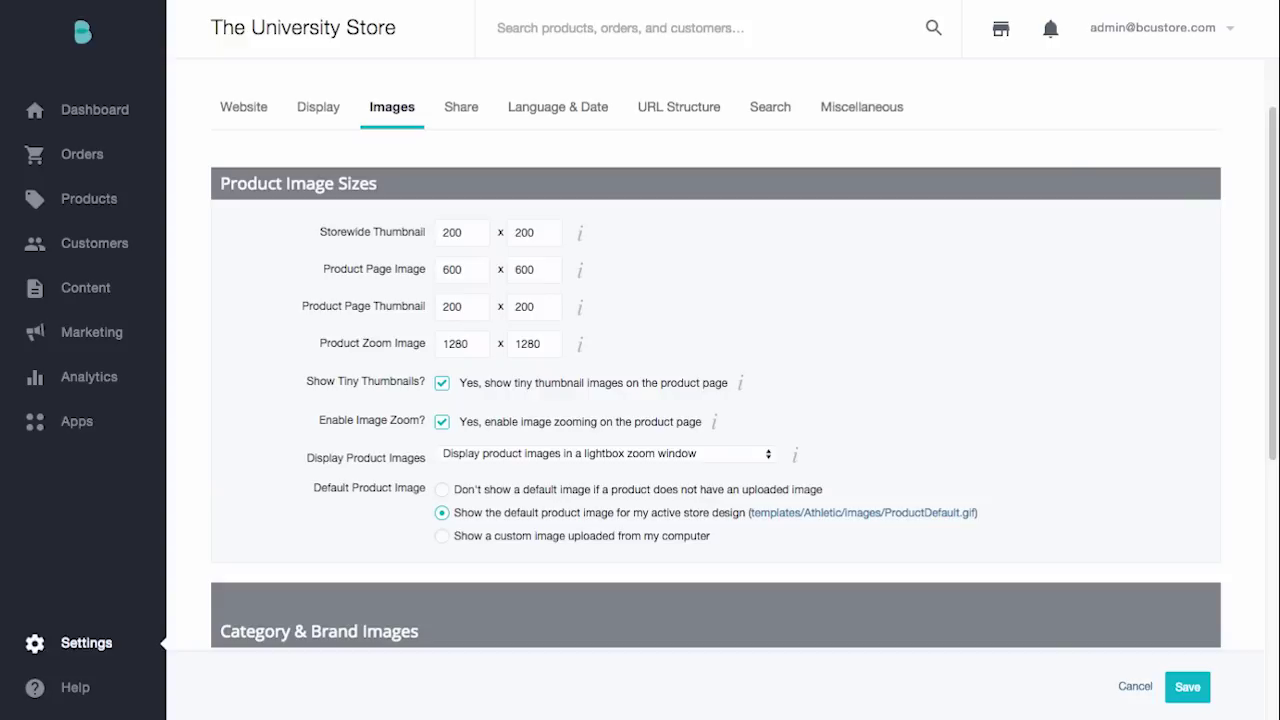
left_click(466, 114)
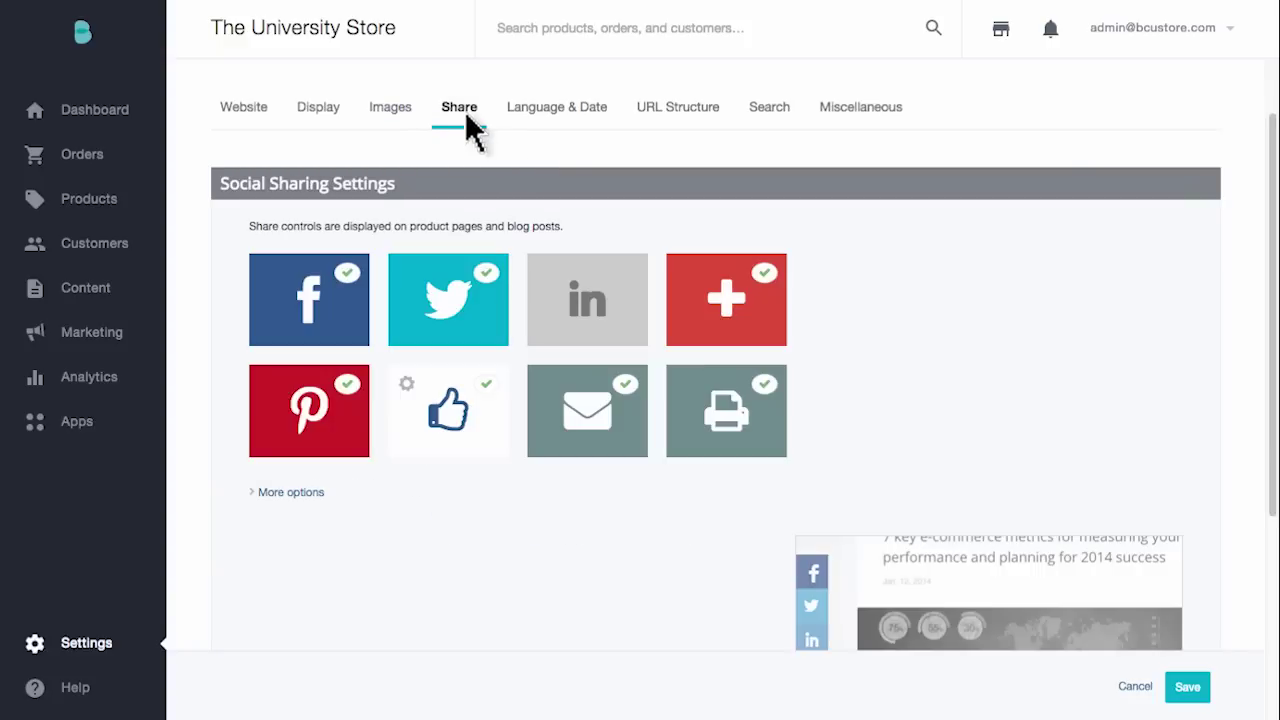
Enable LinkedIn sharing and expand More options to review the extra settings, including Pinterest Rich Pins.
left_click(592, 315)
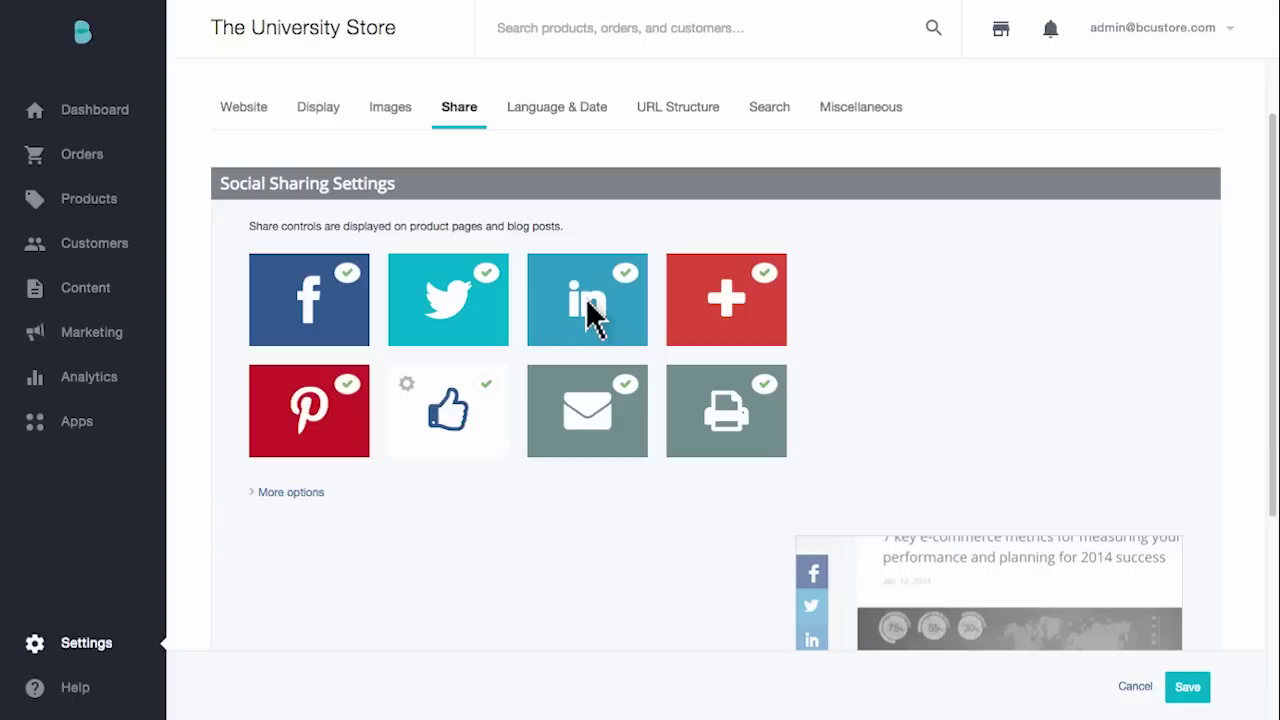
left_click(266, 496)
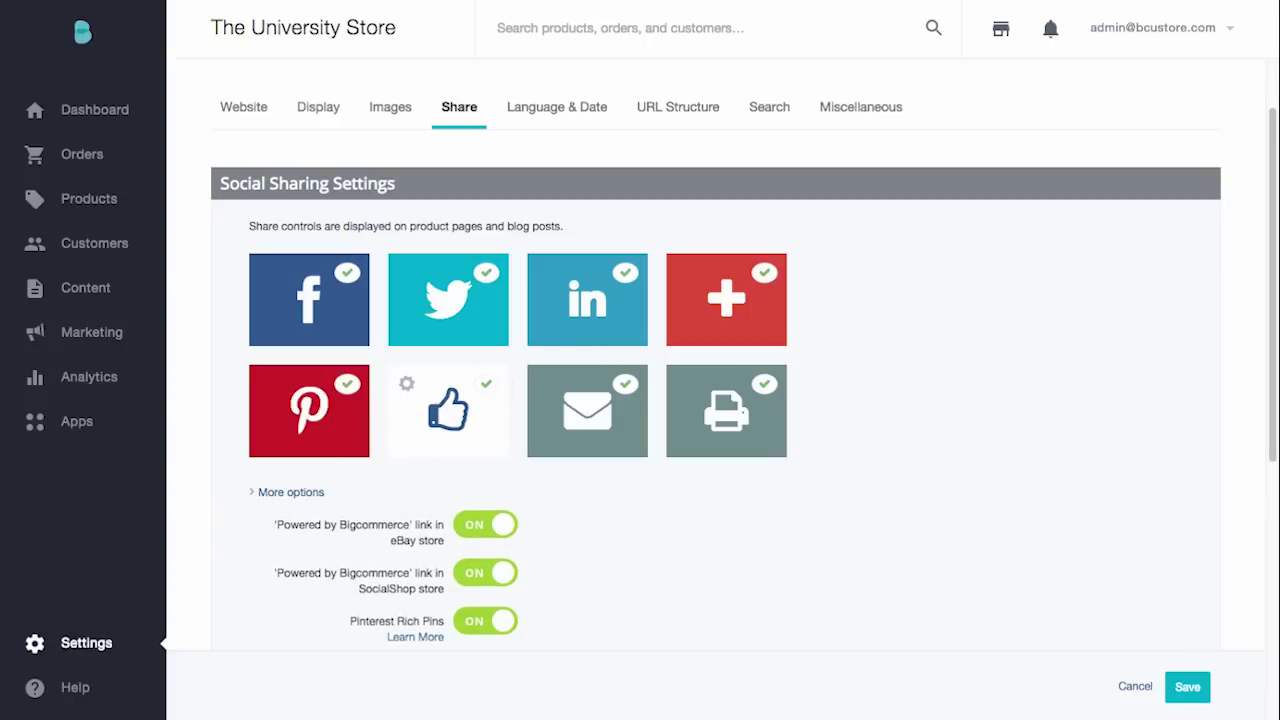
scroll(716, 364, "down", 5)
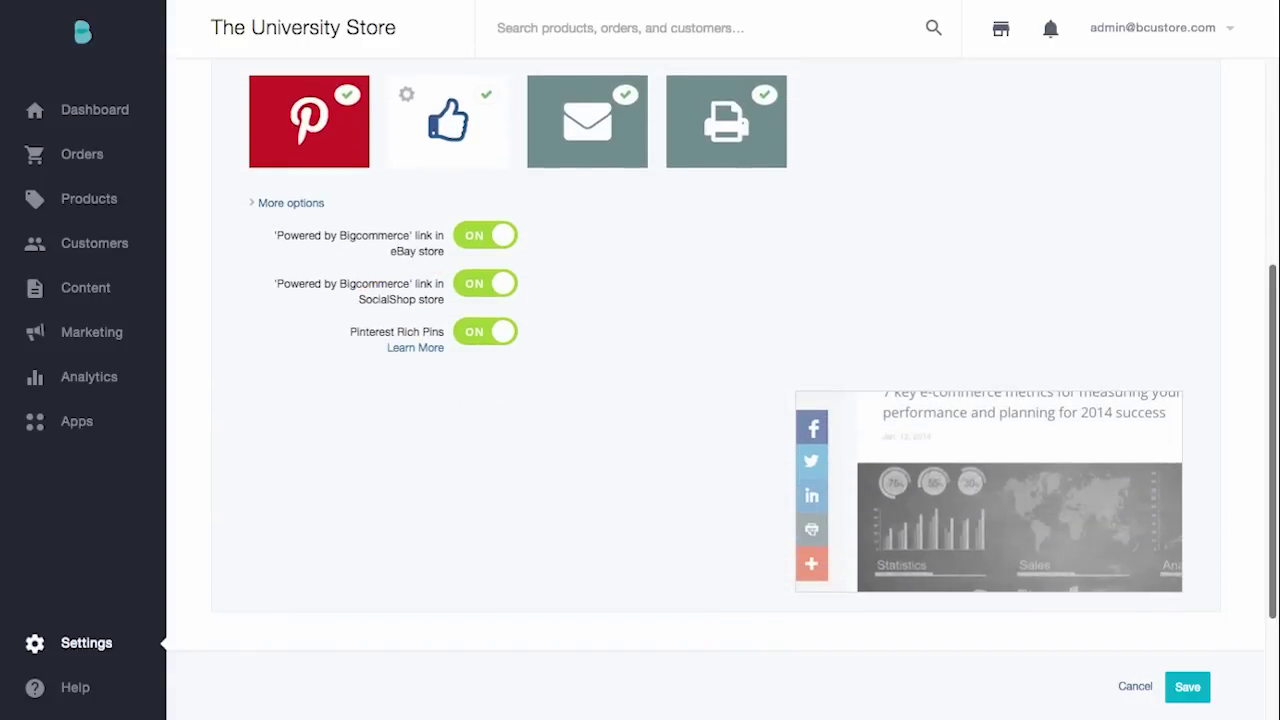
scroll(716, 364, "up", 5)
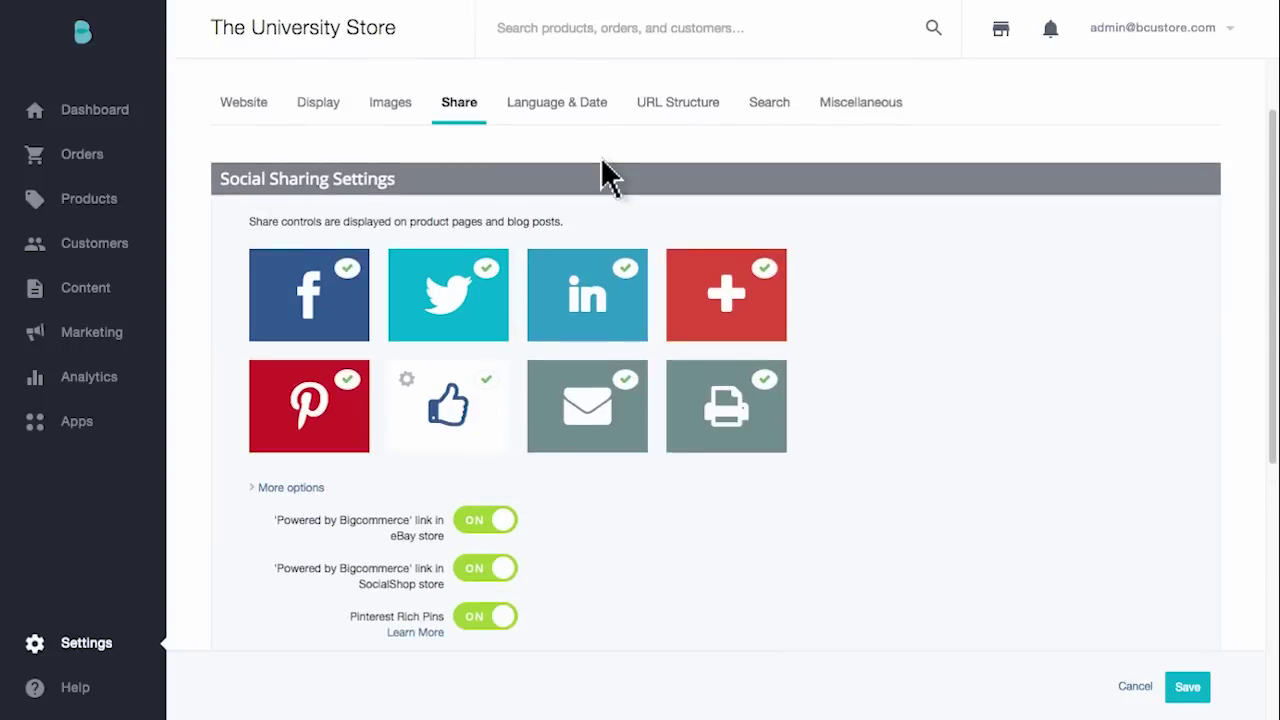
Review the Language & Date and URL Structure tabs, then bring up the Search settings.
left_click(566, 110)
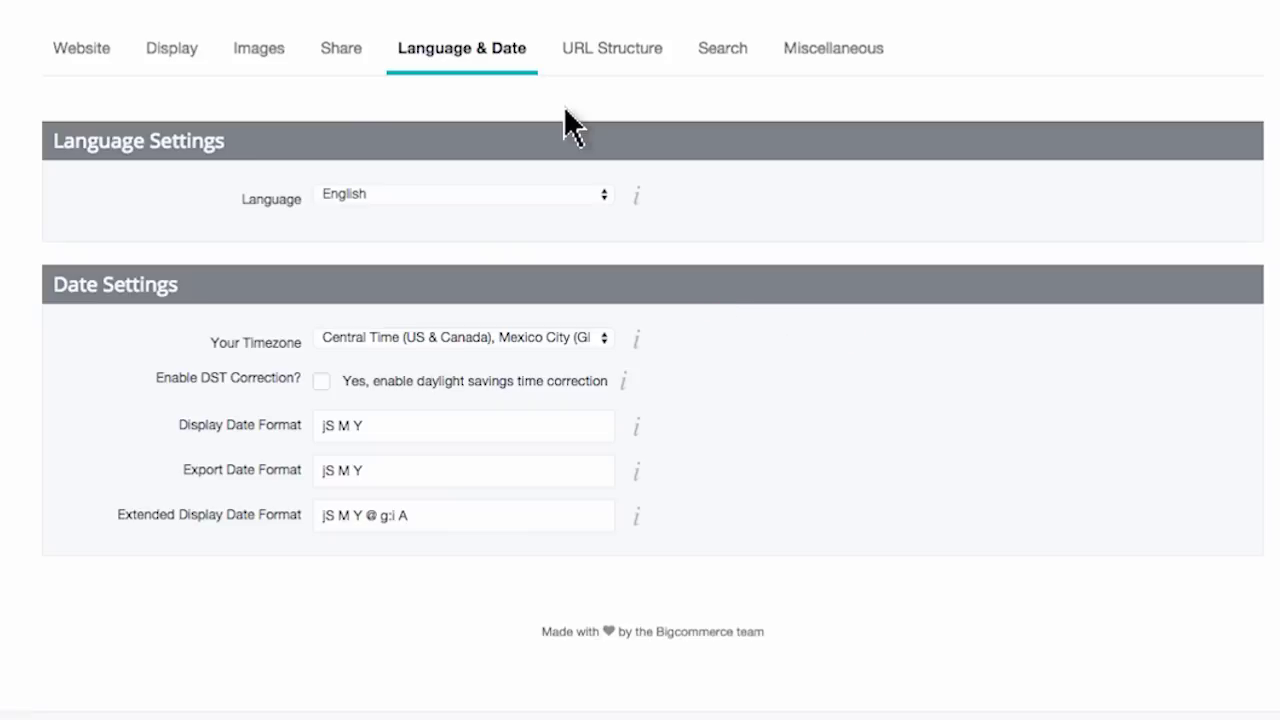
left_click(620, 58)
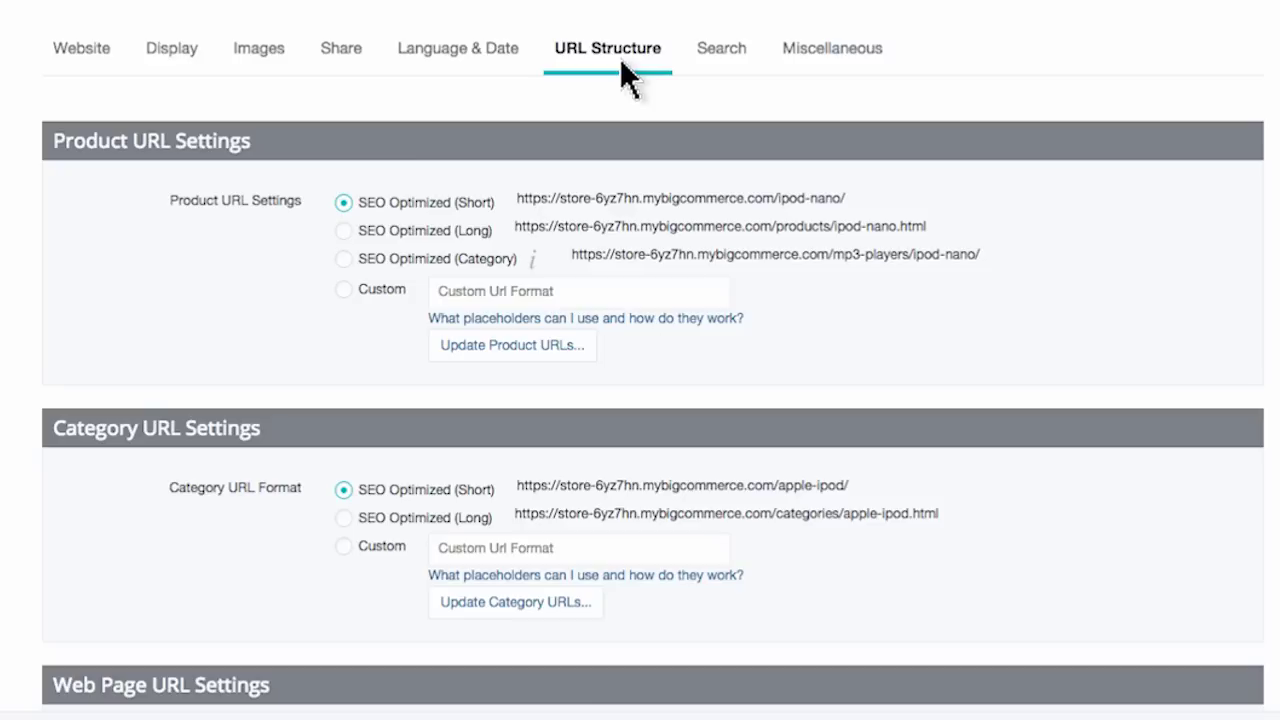
left_click(723, 61)
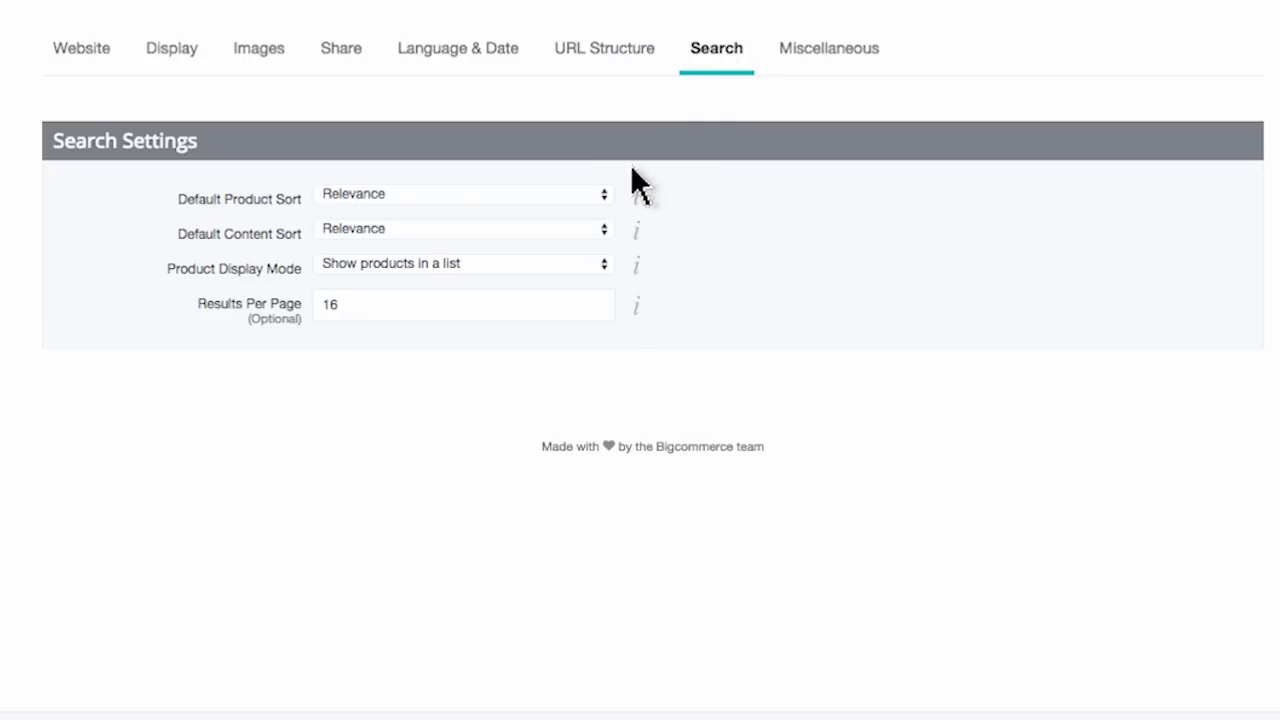
Review the Default Product Sort options and keep Relevance selected.
left_click(602, 198)
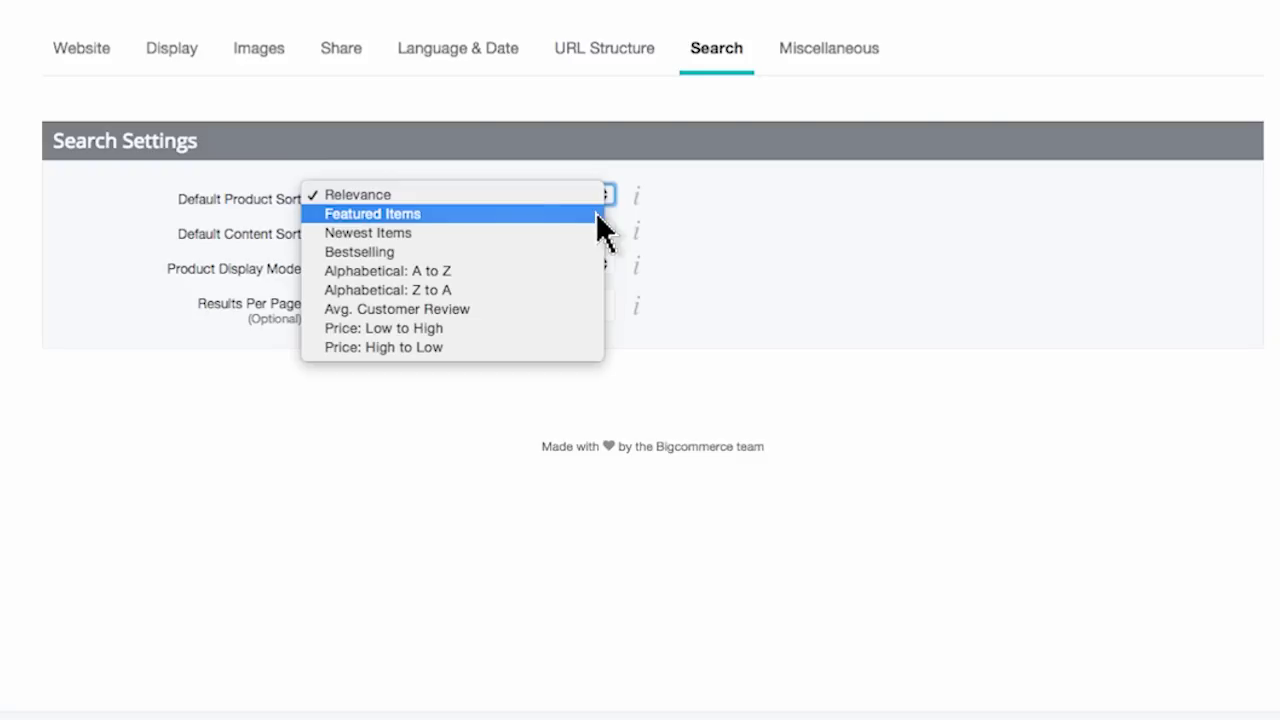
left_click(595, 196)
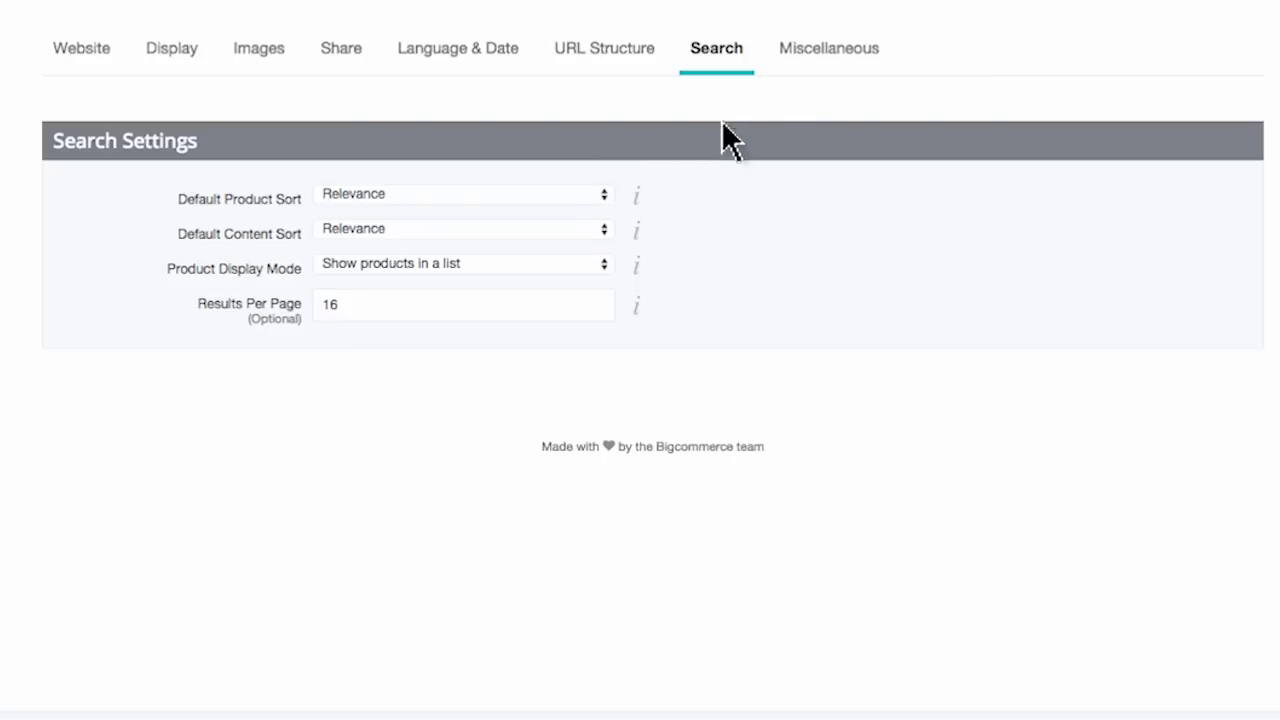
Show the Miscellaneous email settings: review emails after 7 days, abandoned-cart alerts every 10 carts.
left_click(837, 56)
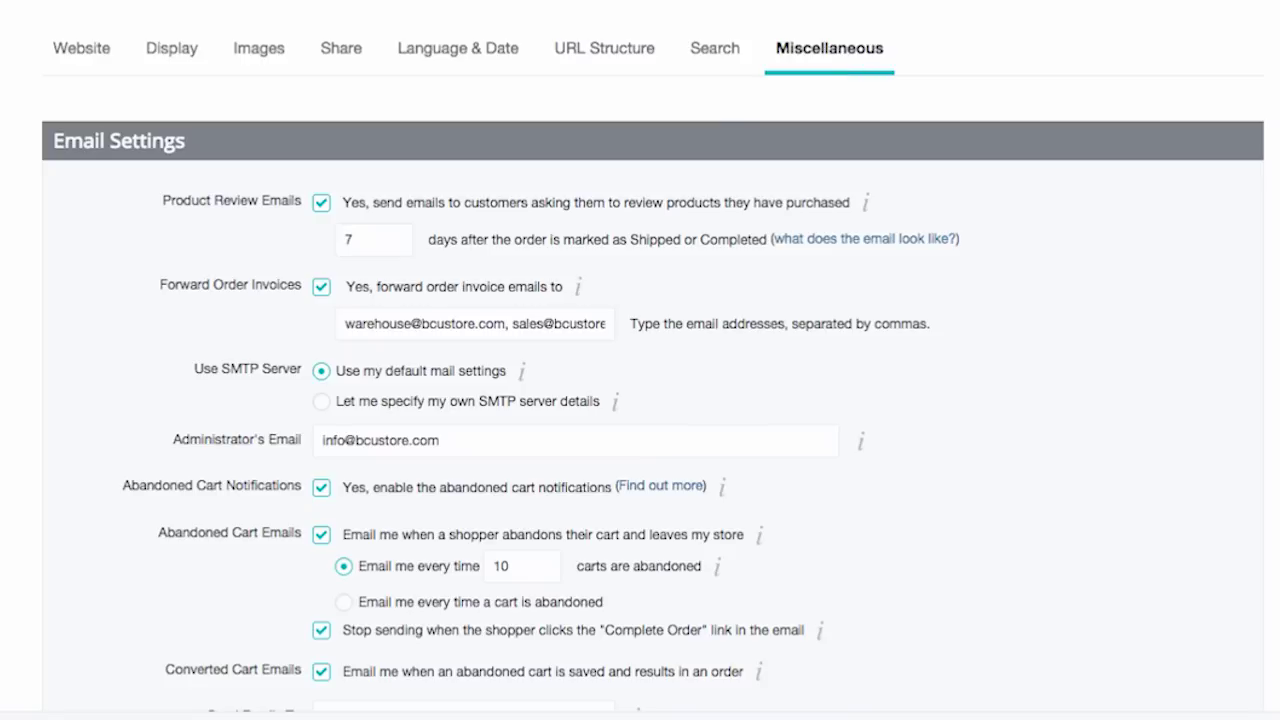